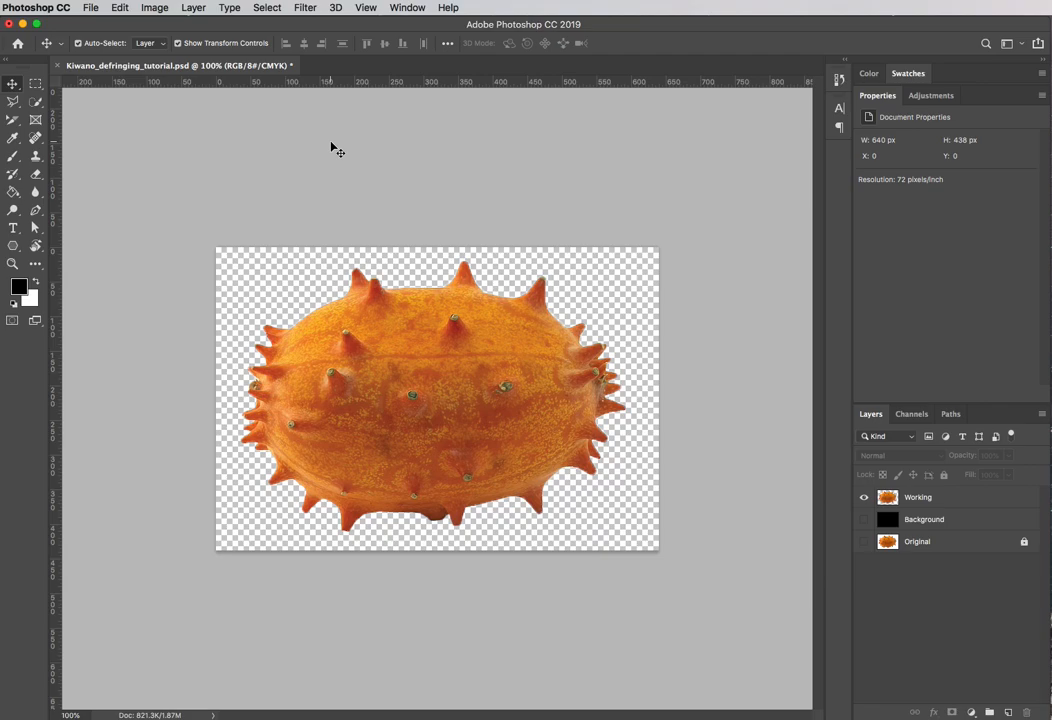
# Step: Select the Working layer as the target for transforming
pyautogui.click(120, 8)
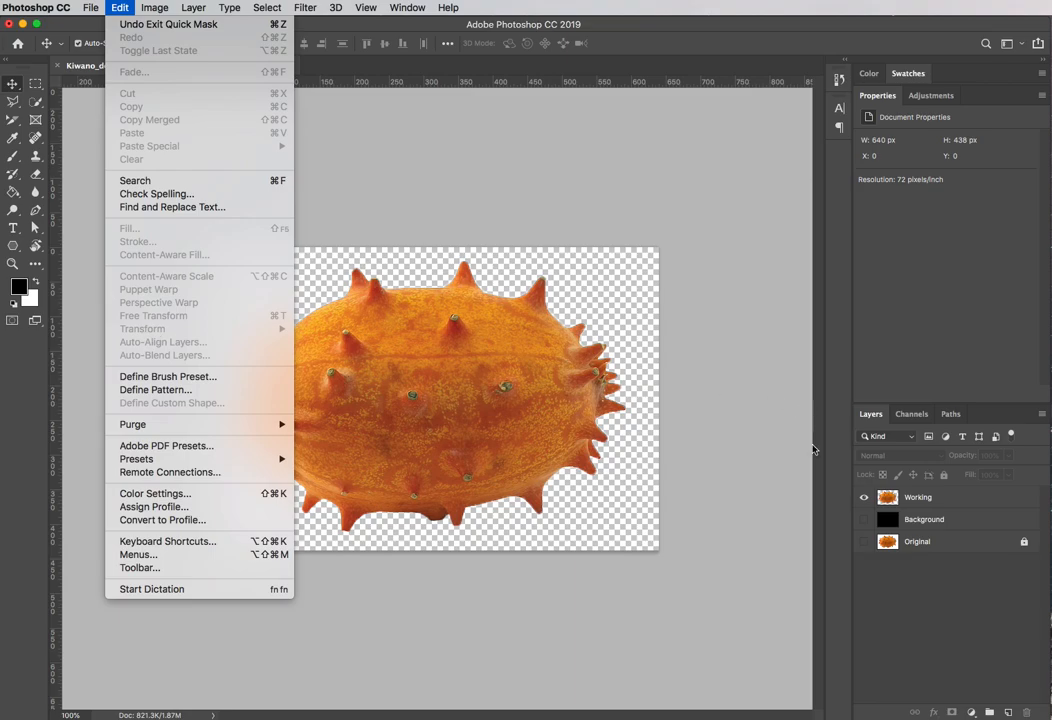
pyautogui.click(968, 533)
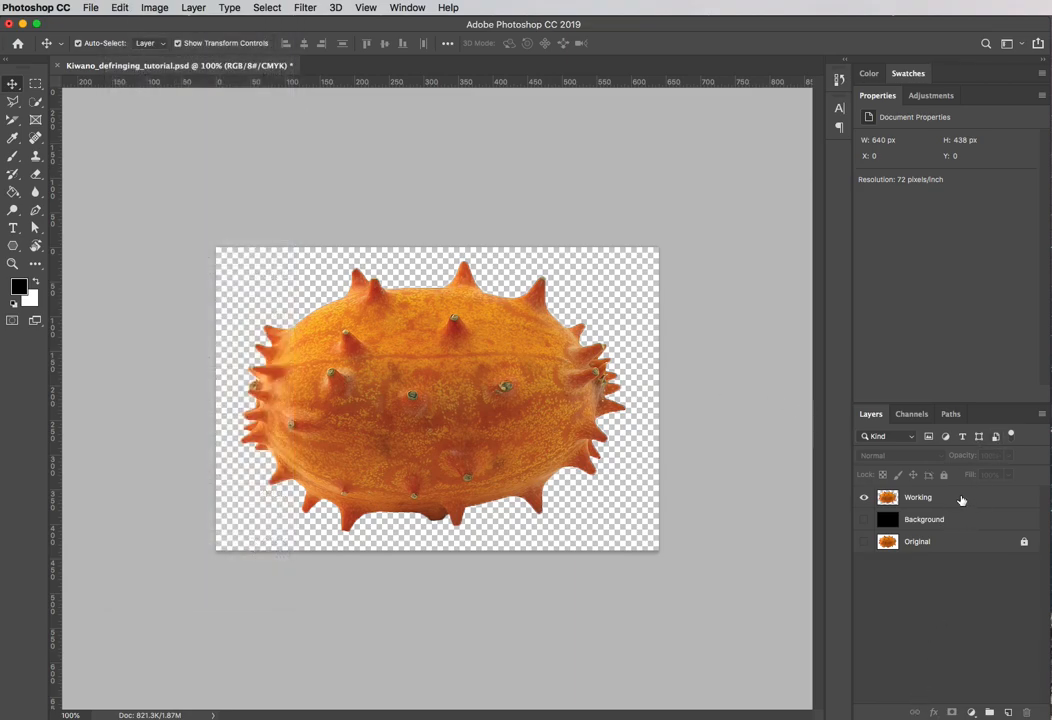
pyautogui.click(964, 499)
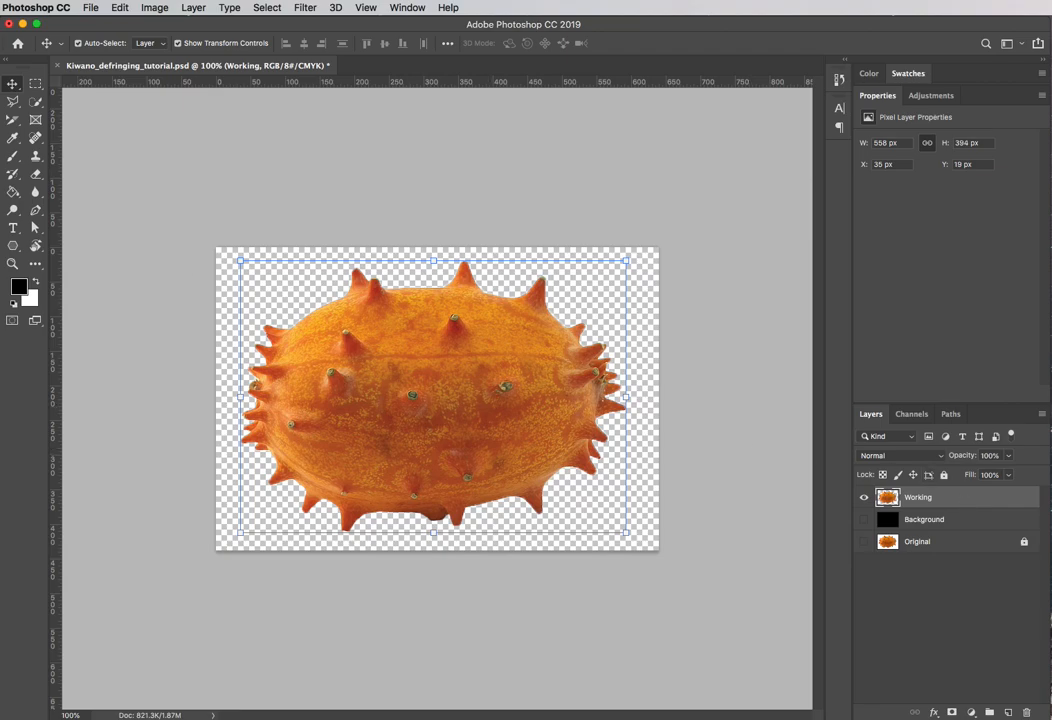
# Step: Try scaling the Working layer down proportionally to about 64%, and undo that scaling
pyautogui.click(120, 8)
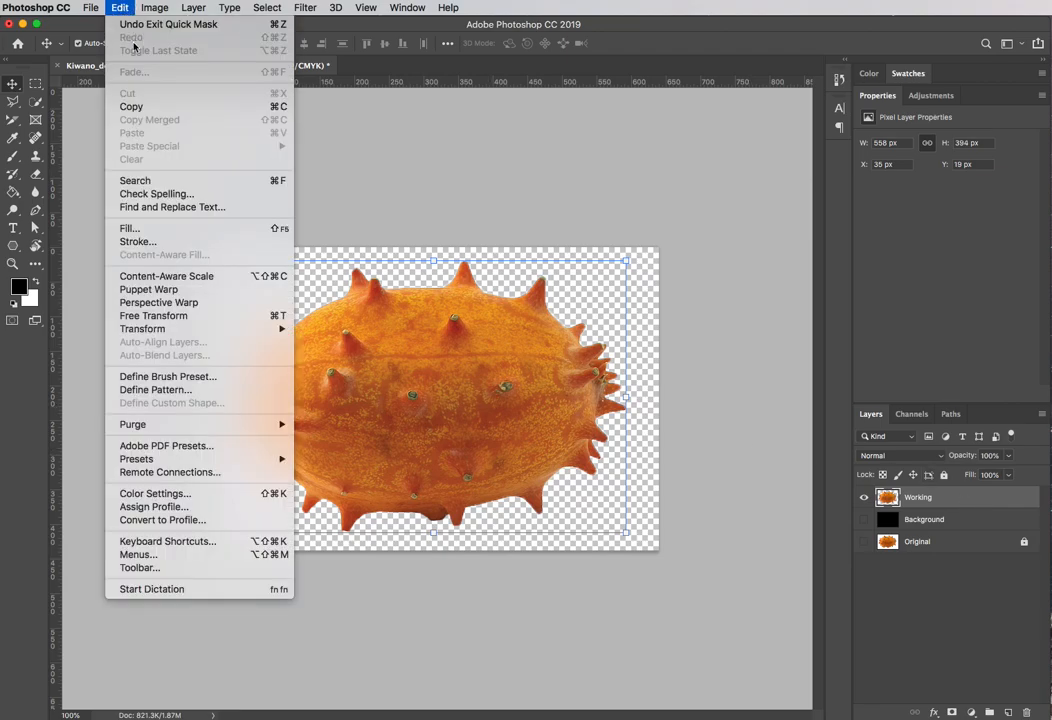
pyautogui.moveTo(150, 329)
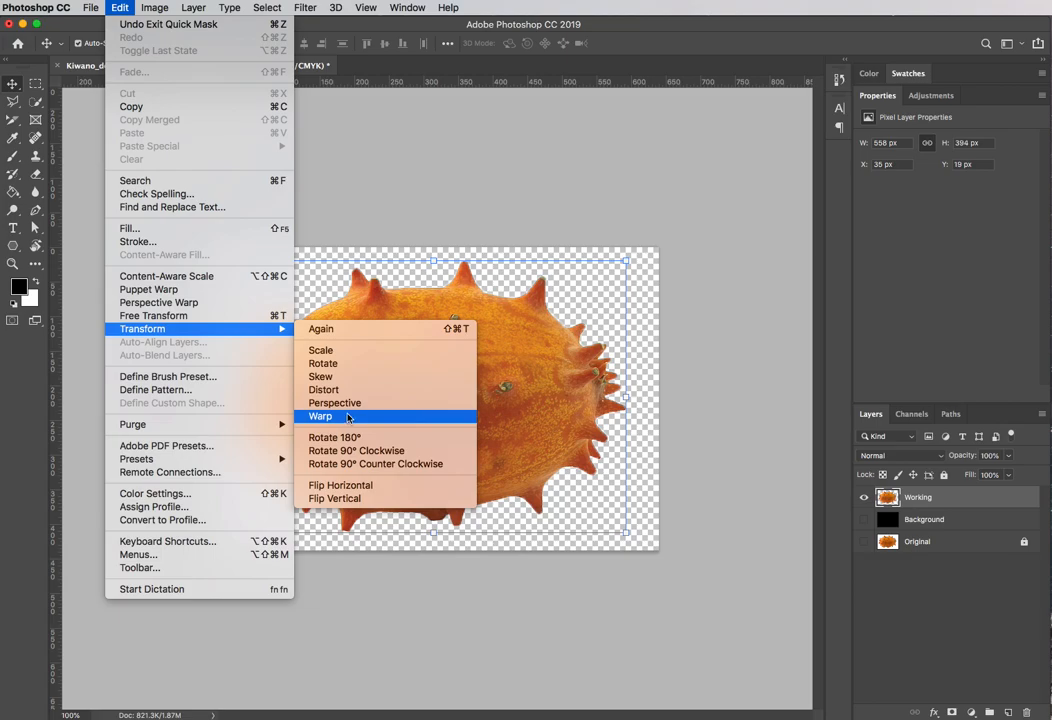
pyautogui.click(338, 355)
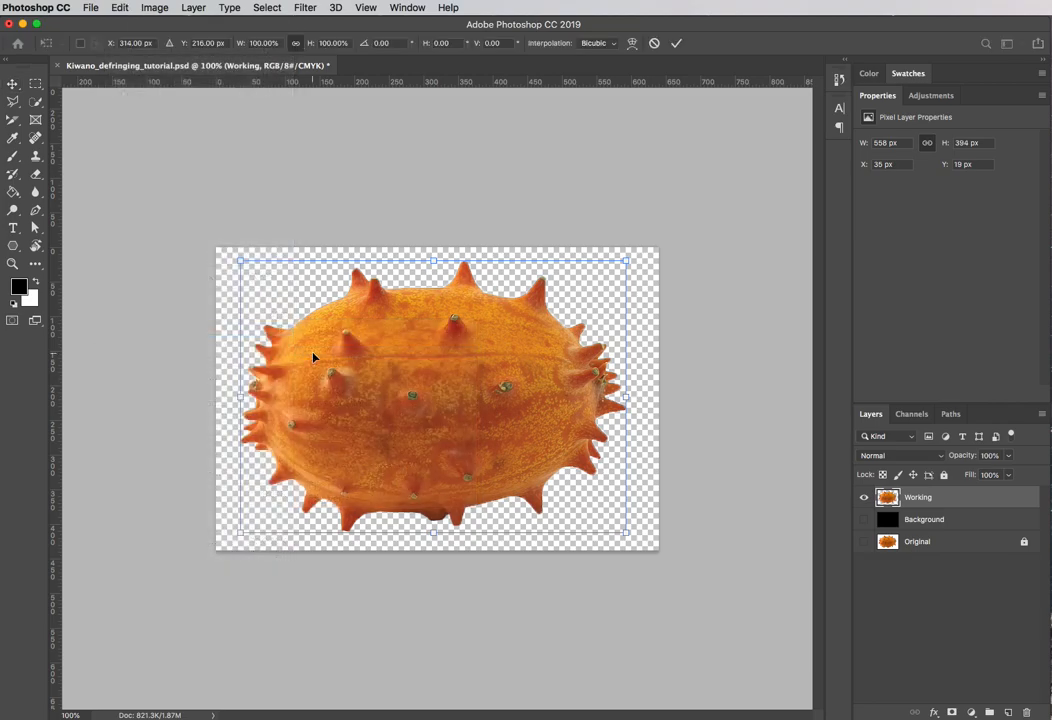
pyautogui.moveTo(629, 260); pyautogui.dragTo(464, 320)
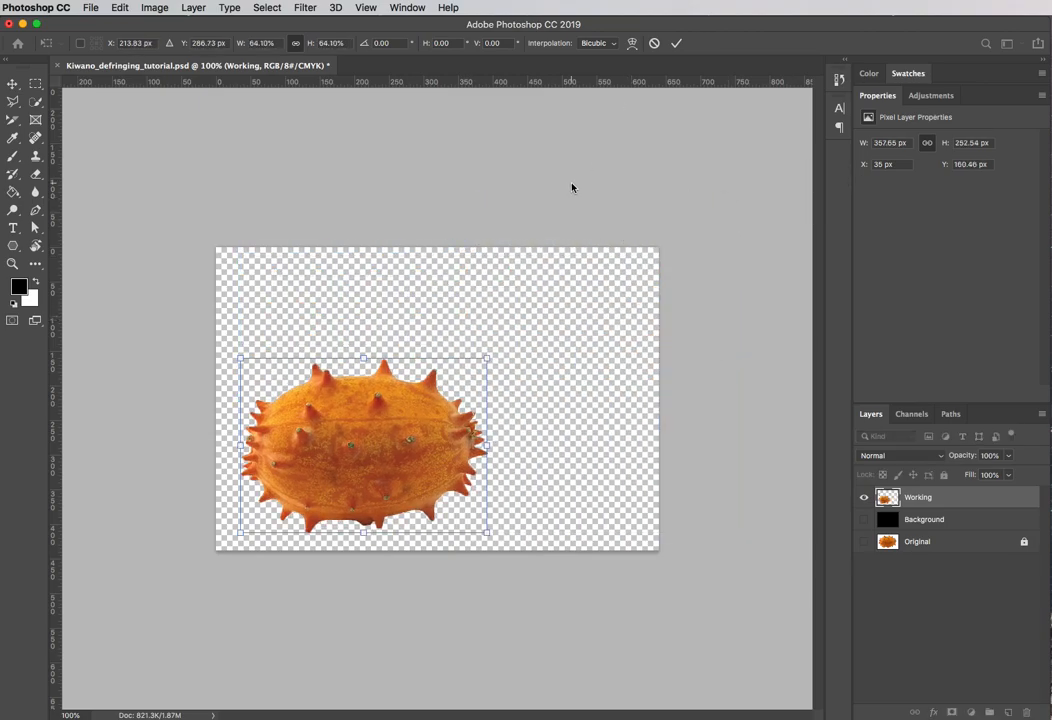
pyautogui.press('super+z')
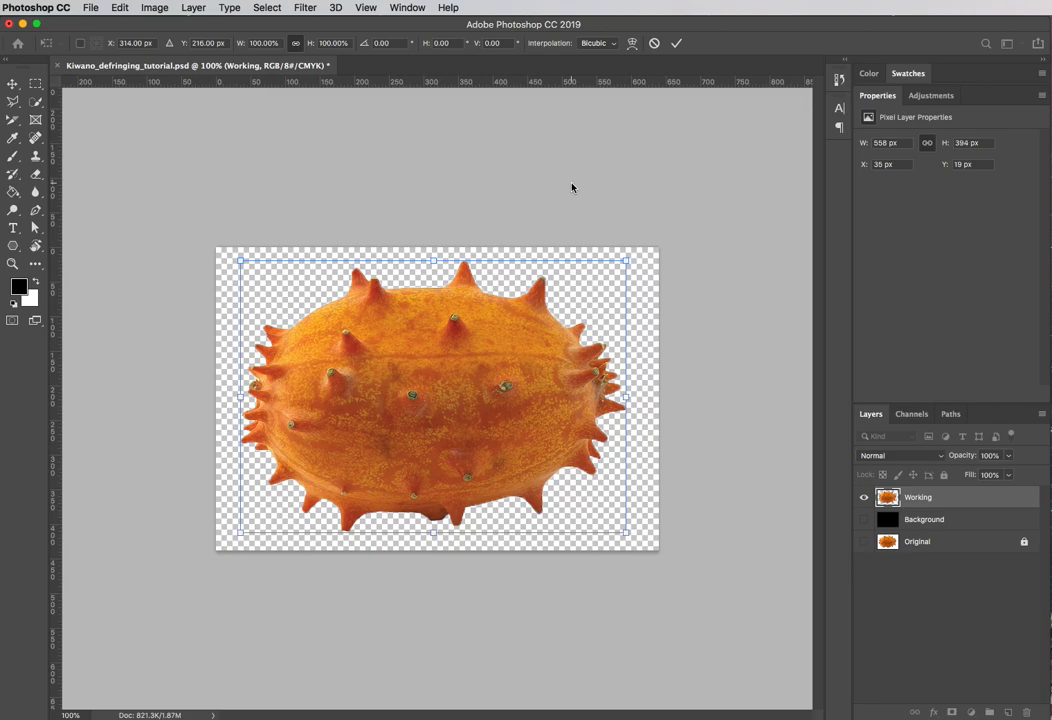
# Step: Enlarge the Working layer proportionally to about 548% of its size, well beyond the canvas
pyautogui.moveTo(626, 261); pyautogui.dragTo(1050, 20)
pyautogui.moveTo(481, 352); pyautogui.dragTo(434, 423)
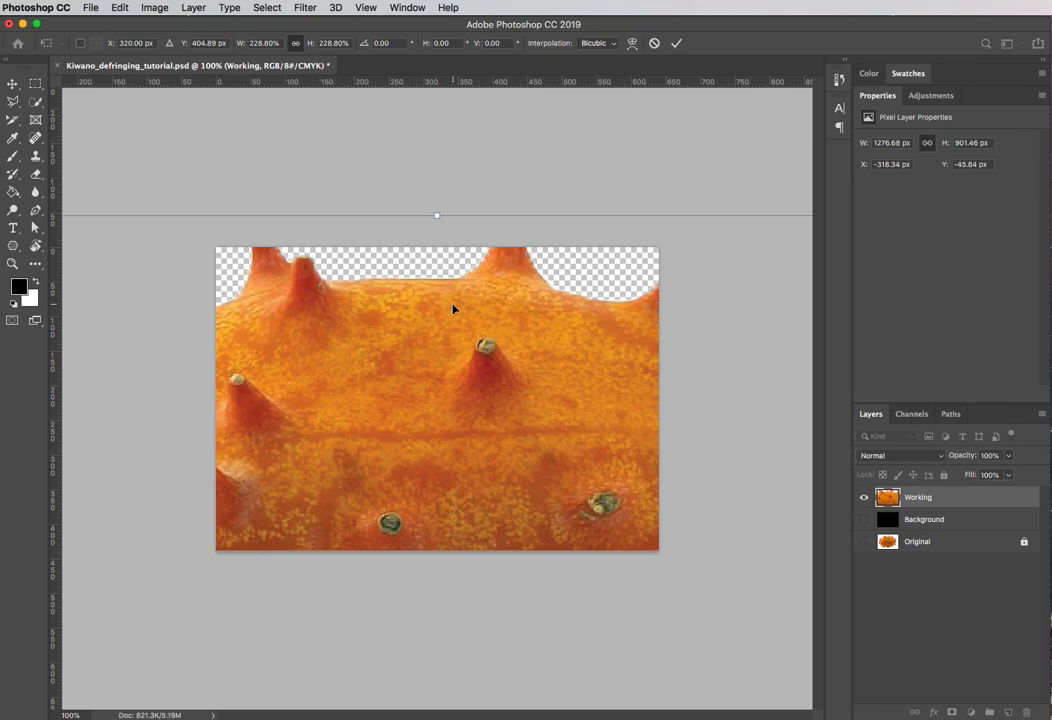
pyautogui.press('super+minus')
pyautogui.press('super+minus')
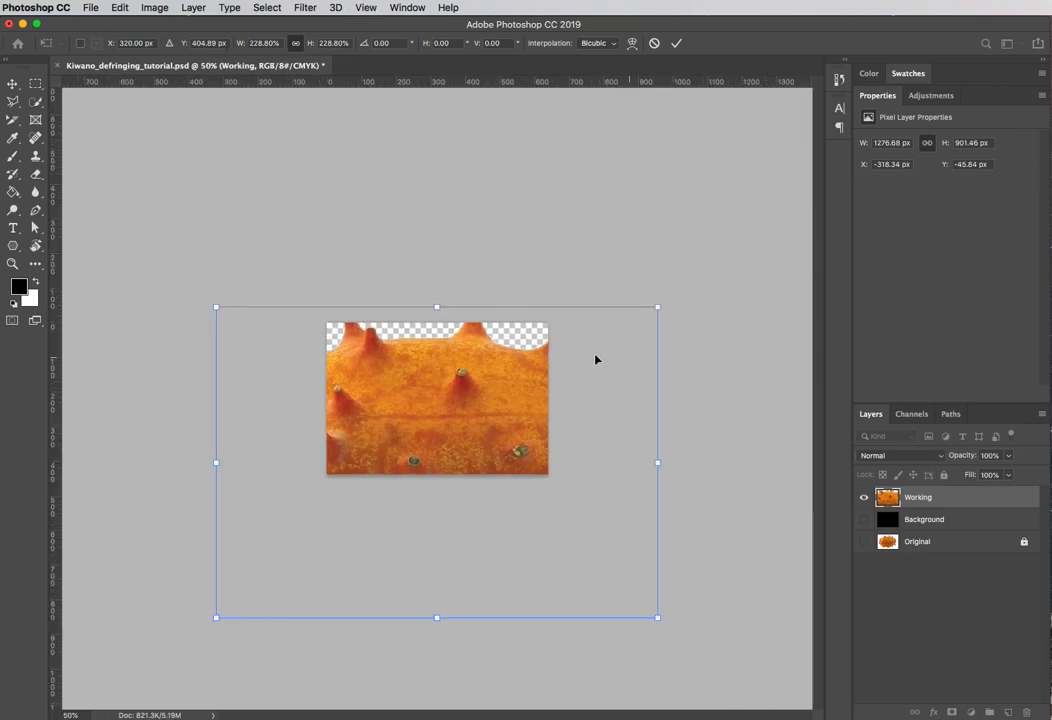
pyautogui.moveTo(657, 306); pyautogui.dragTo(1050, 28)
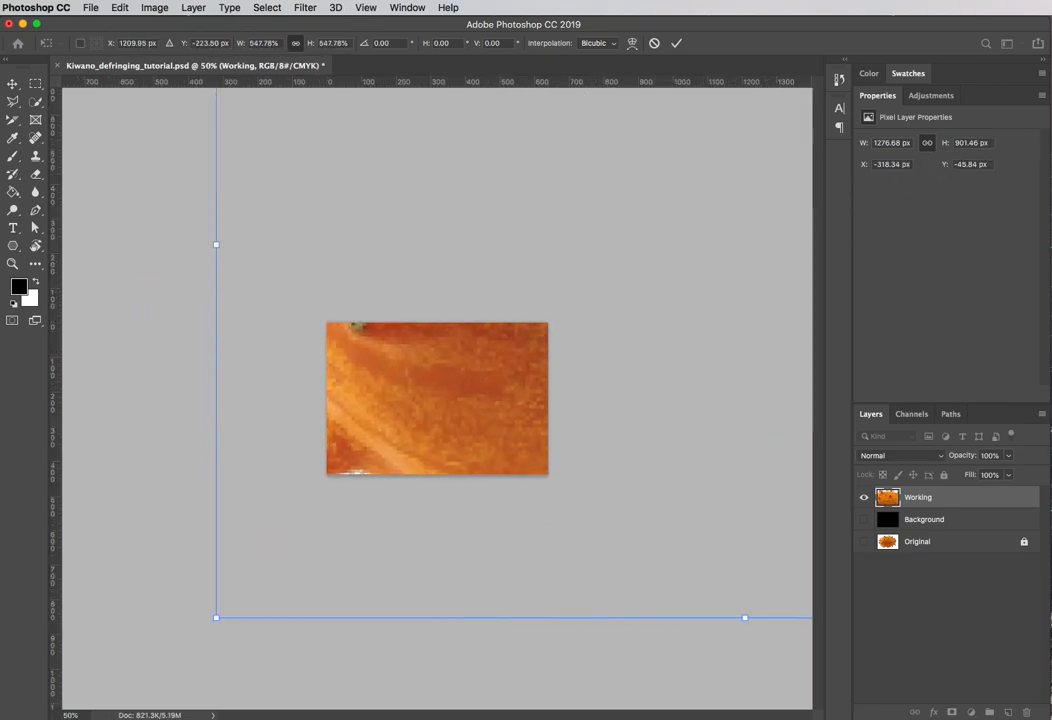
# Step: Examine the enlarged fruit's pixels up close and cancel the transform
pyautogui.press('super+plus')
pyautogui.press('super+plus')
pyautogui.press('super+plus')
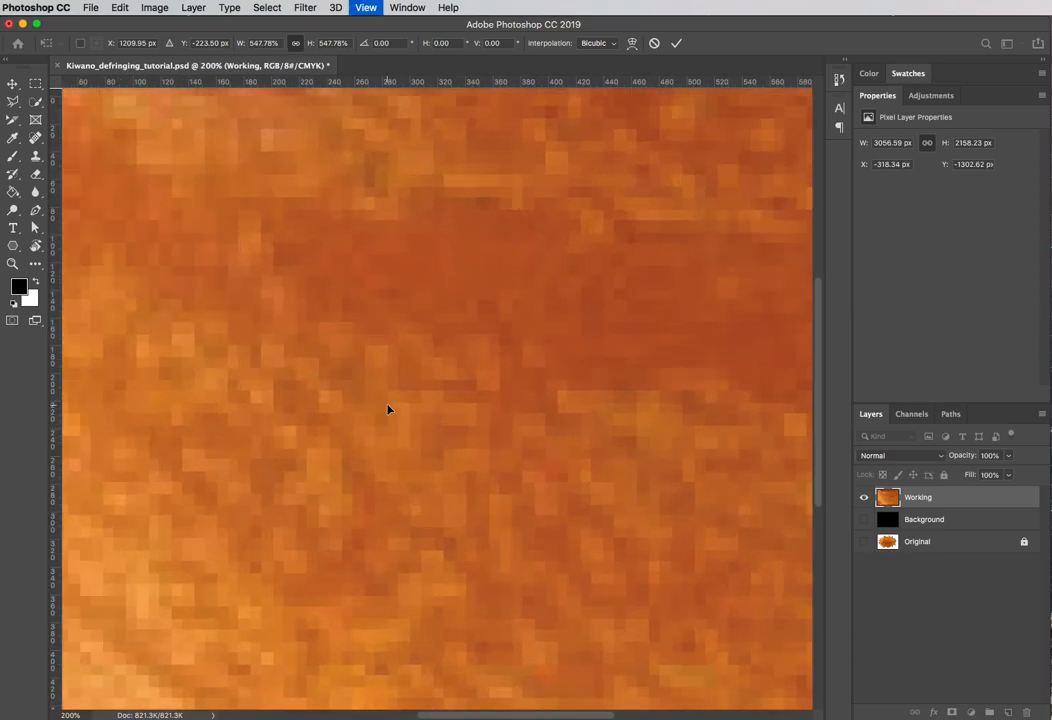
pyautogui.press('super+plus')
pyautogui.press('super+minus')
pyautogui.press('super+minus')
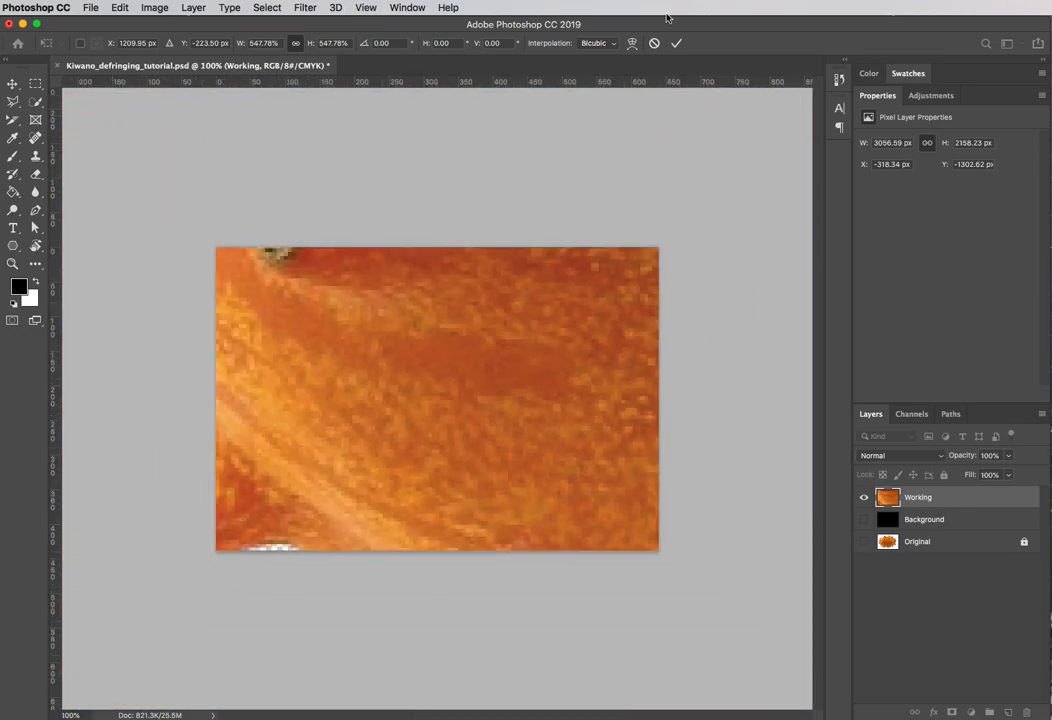
pyautogui.click(654, 43)
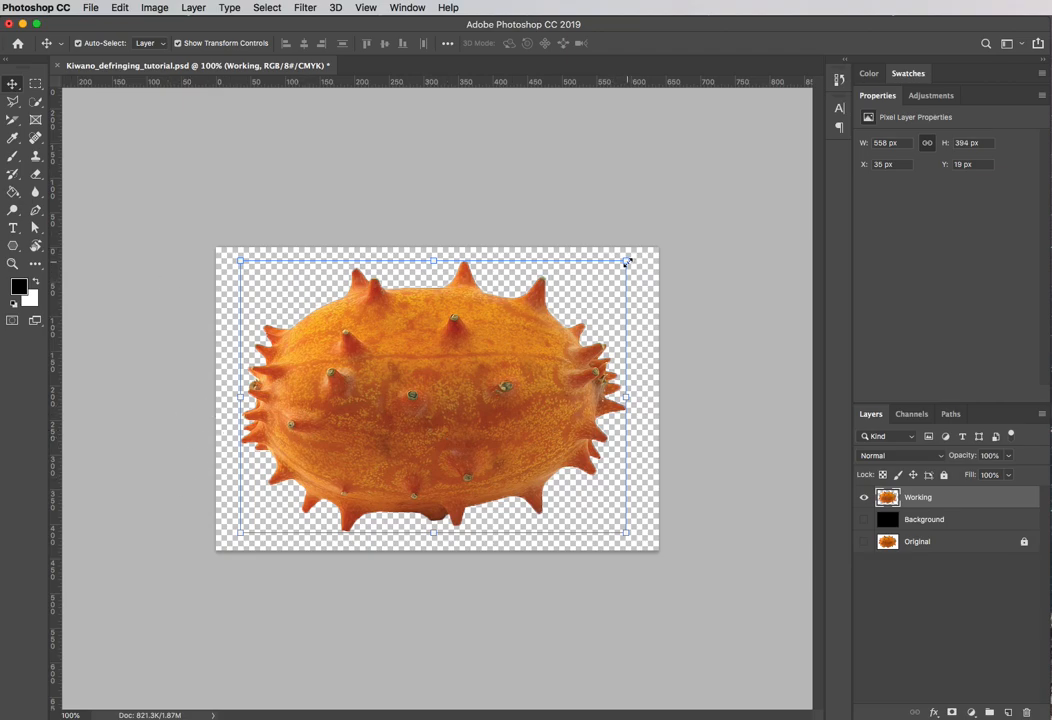
# Step: Scale the Working layer down proportionally to about 85% with the Scale transform
pyautogui.click(120, 7)
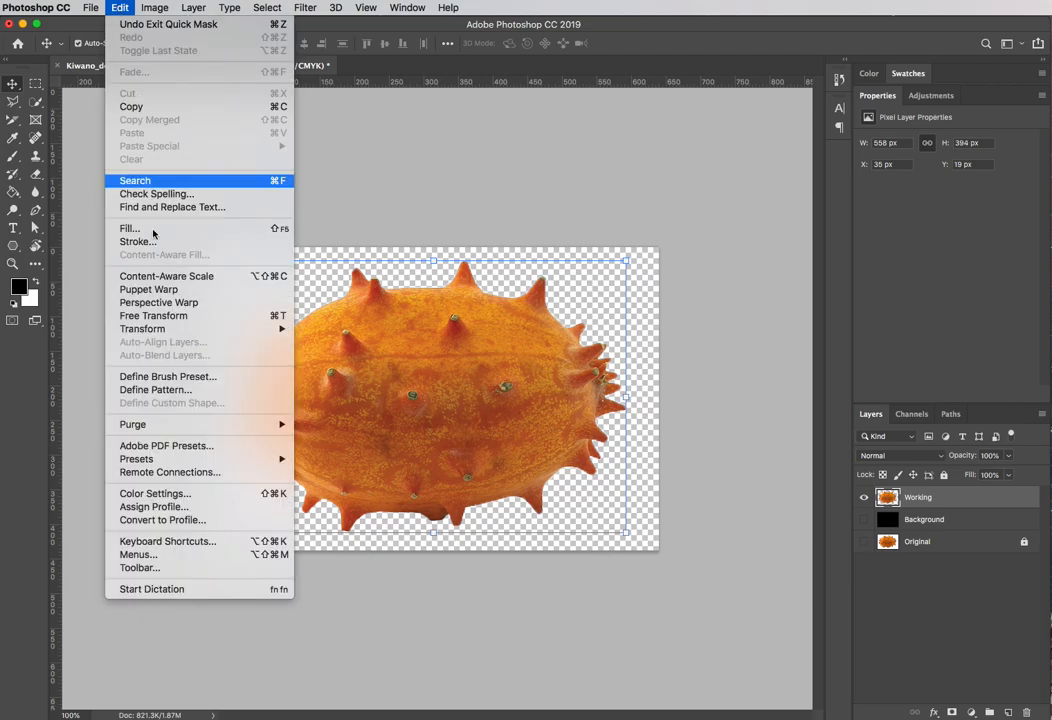
pyautogui.moveTo(250, 329)
pyautogui.click(322, 349)
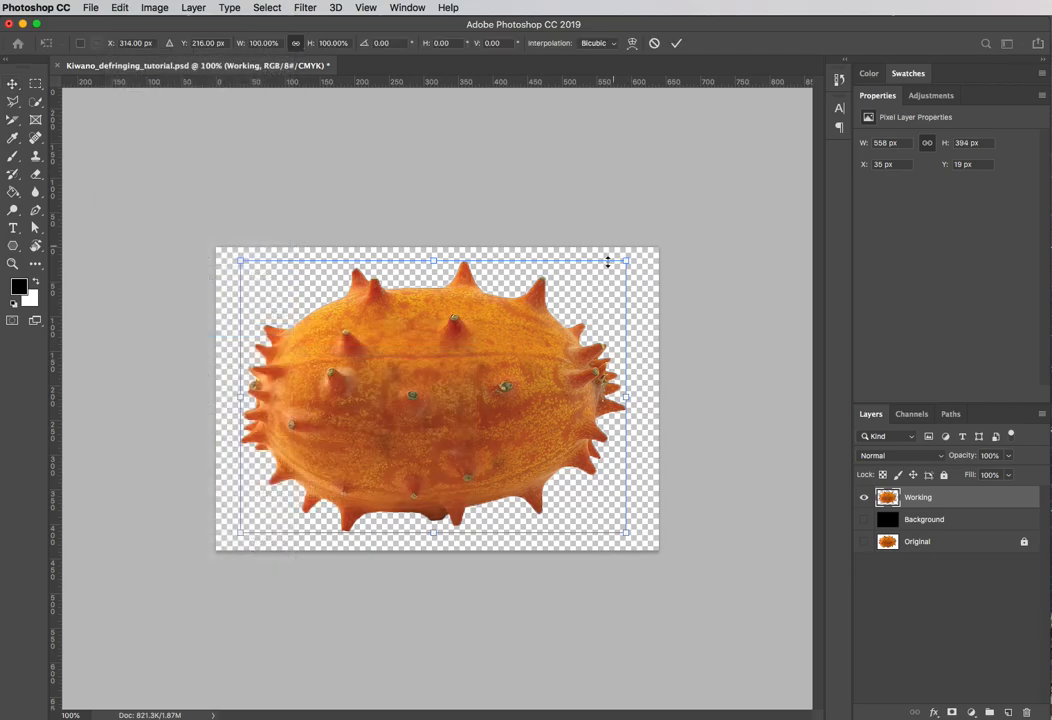
pyautogui.moveTo(626, 256); pyautogui.dragTo(567, 292)
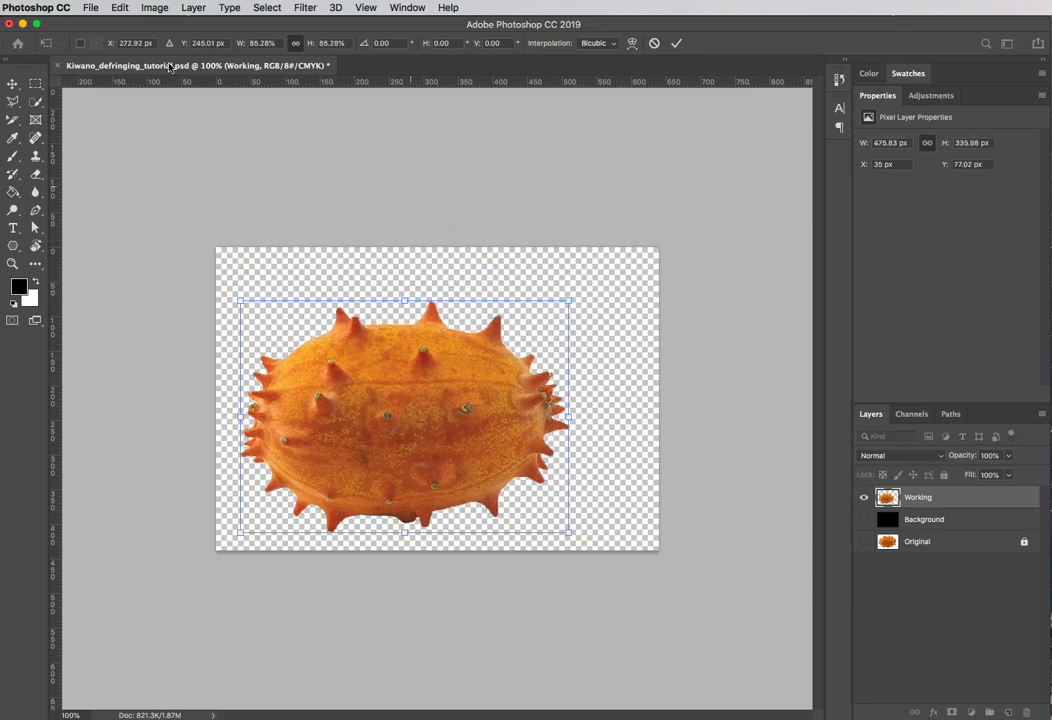
# Step: Rotate the fruit about 23° clockwise with the Rotate transform, and turn it back to about 1°
pyautogui.click(119, 9)
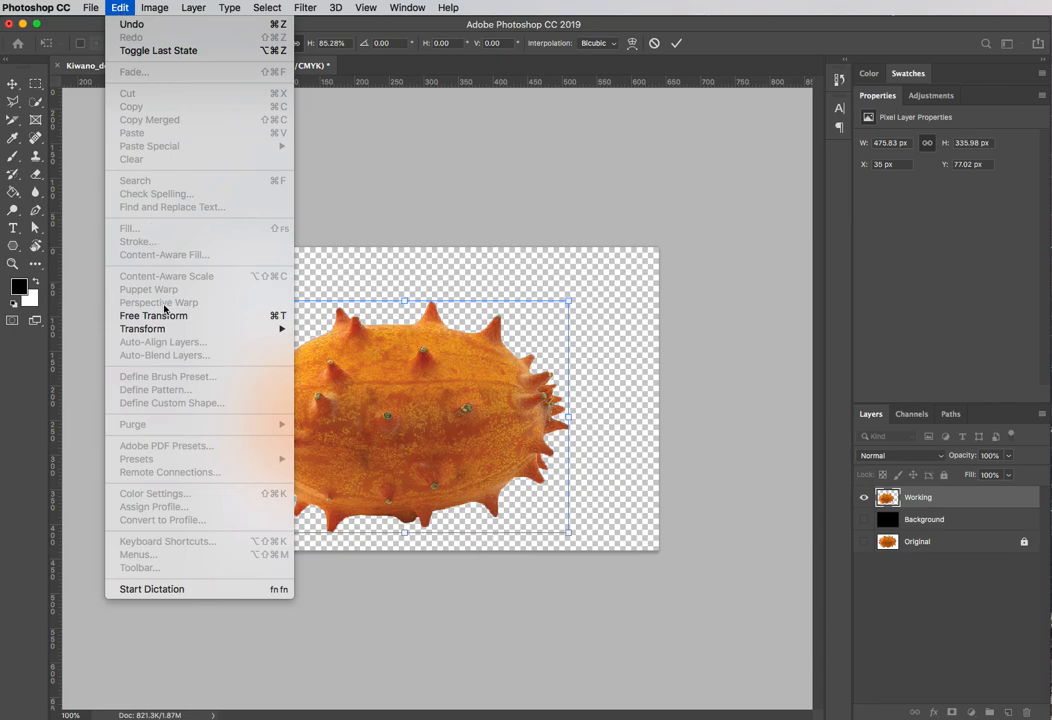
pyautogui.moveTo(159, 330)
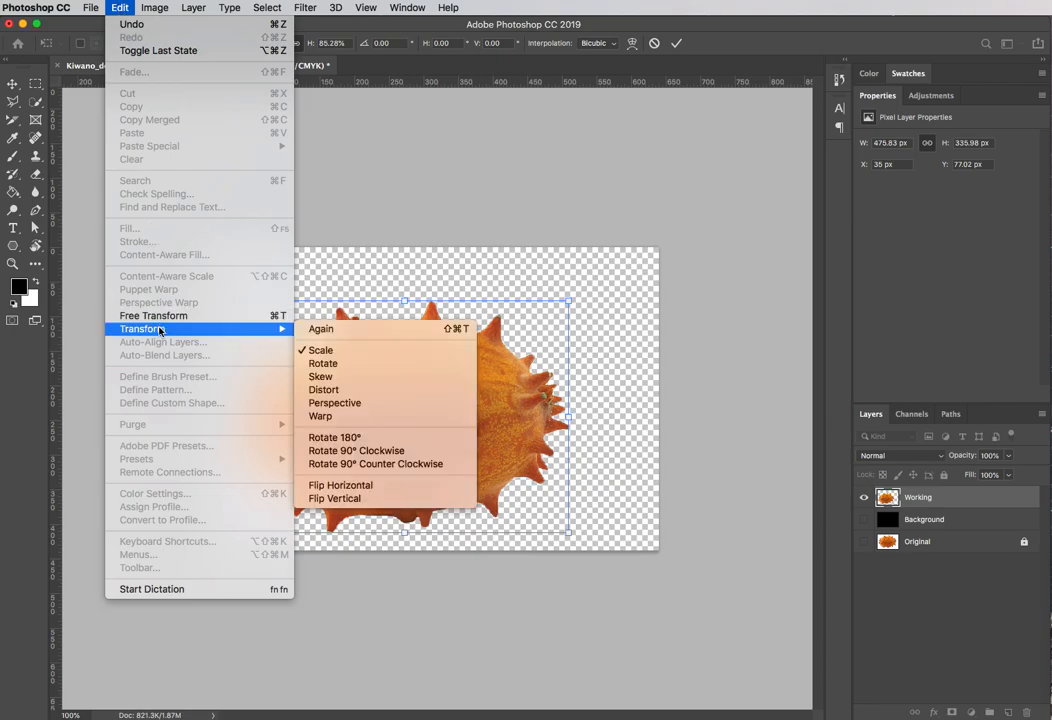
pyautogui.click(349, 366)
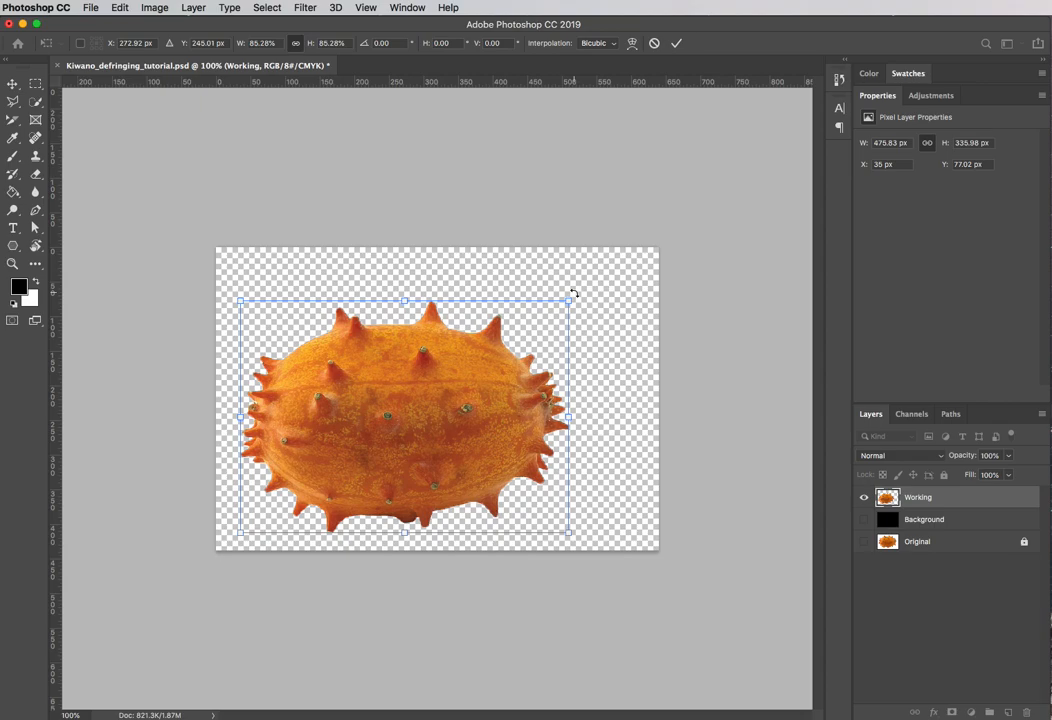
pyautogui.moveTo(574, 293); pyautogui.dragTo(599, 373)
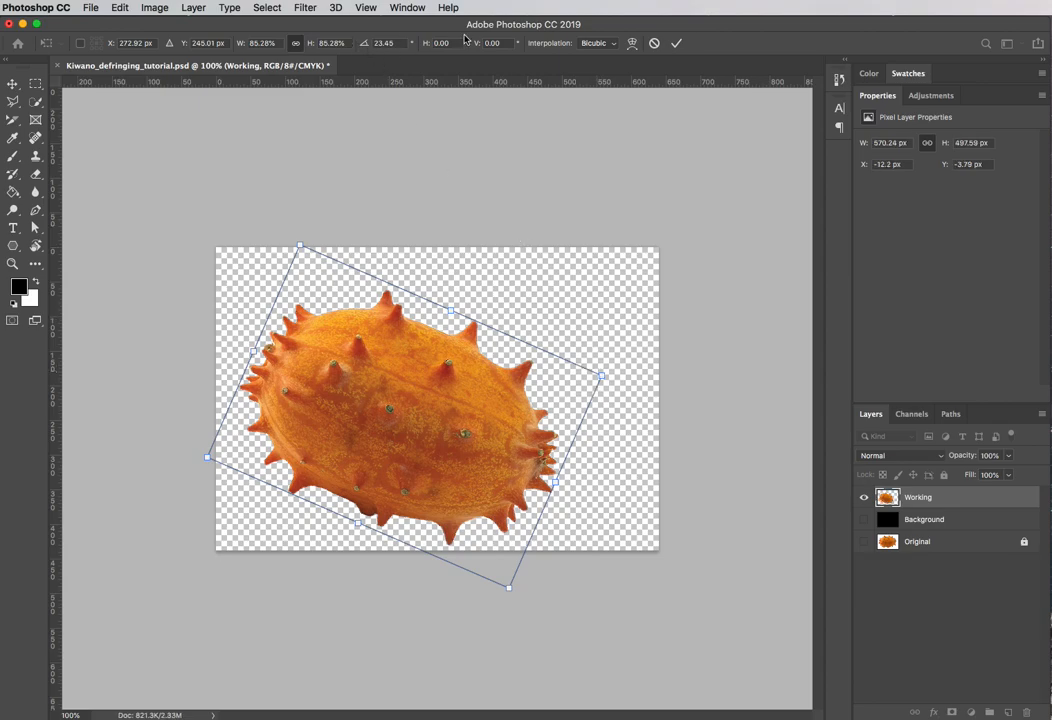
pyautogui.moveTo(606, 376); pyautogui.dragTo(608, 279)
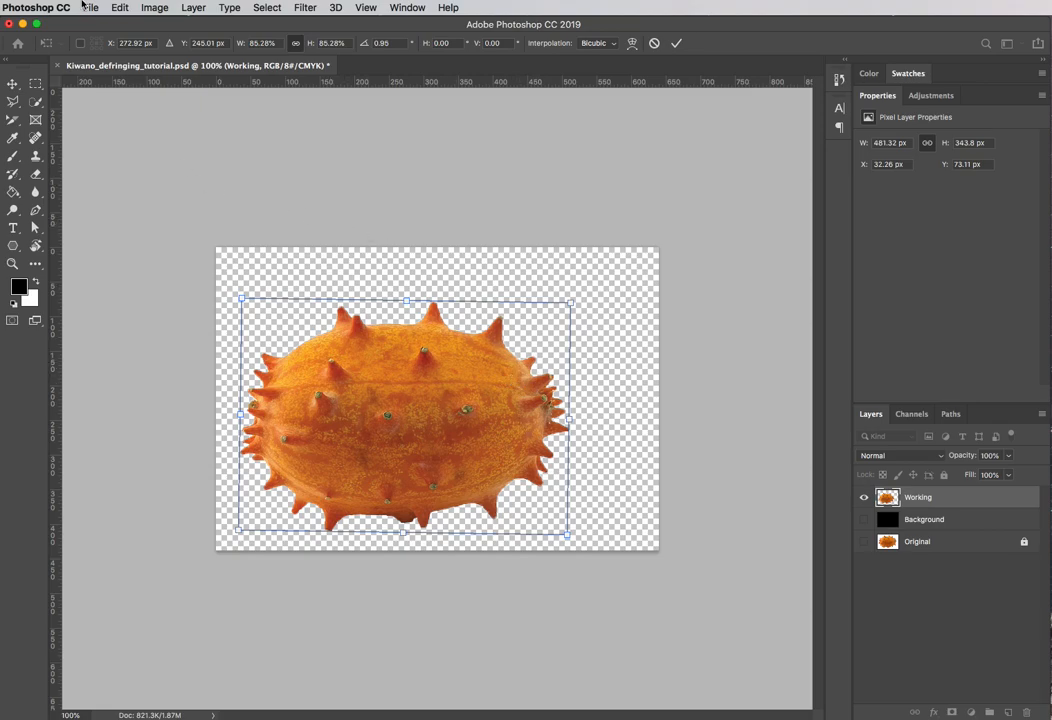
# Step: Skew the fruit slightly along its top and right edges, ending with a horizontal skew of about -1.3°
pyautogui.click(119, 7)
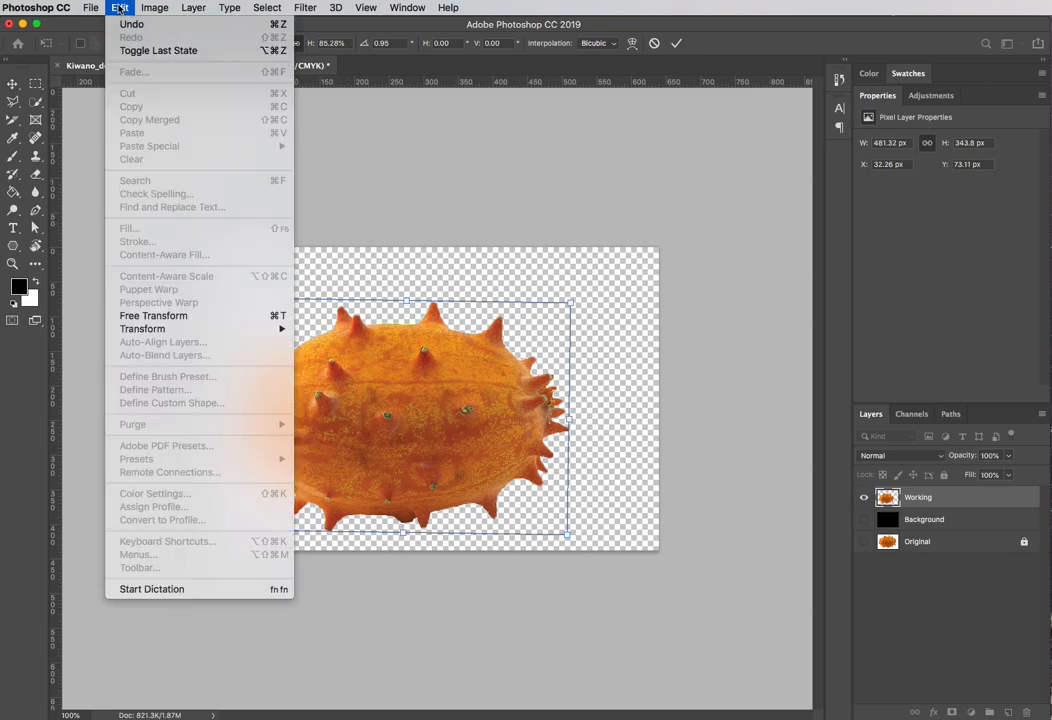
pyautogui.moveTo(158, 335)
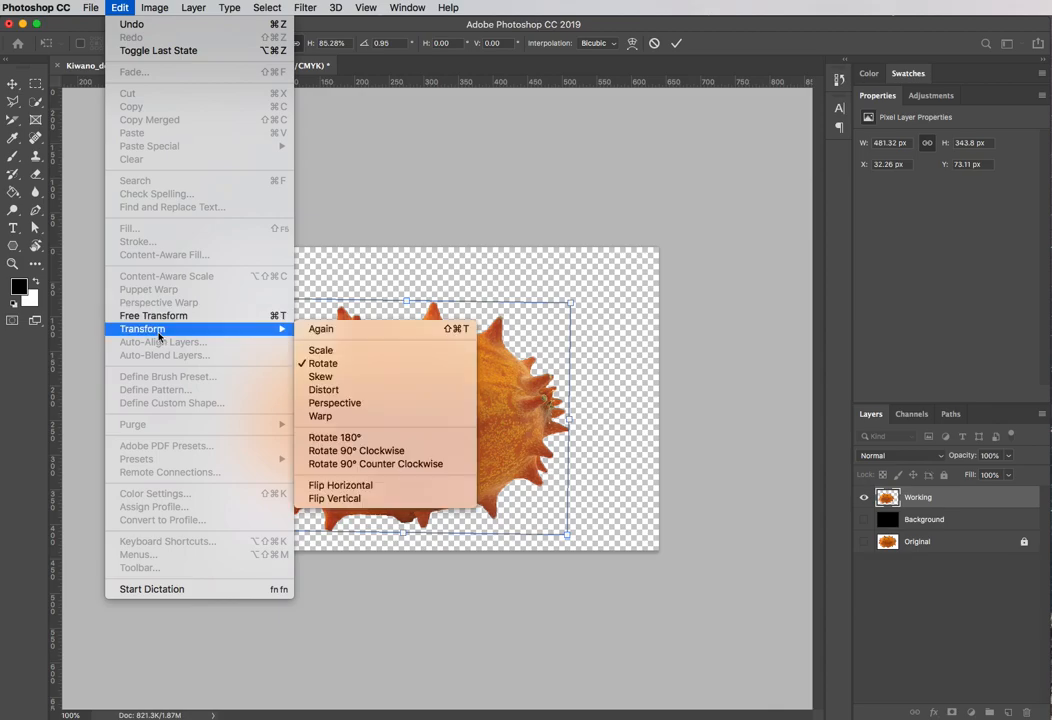
pyautogui.click(322, 376)
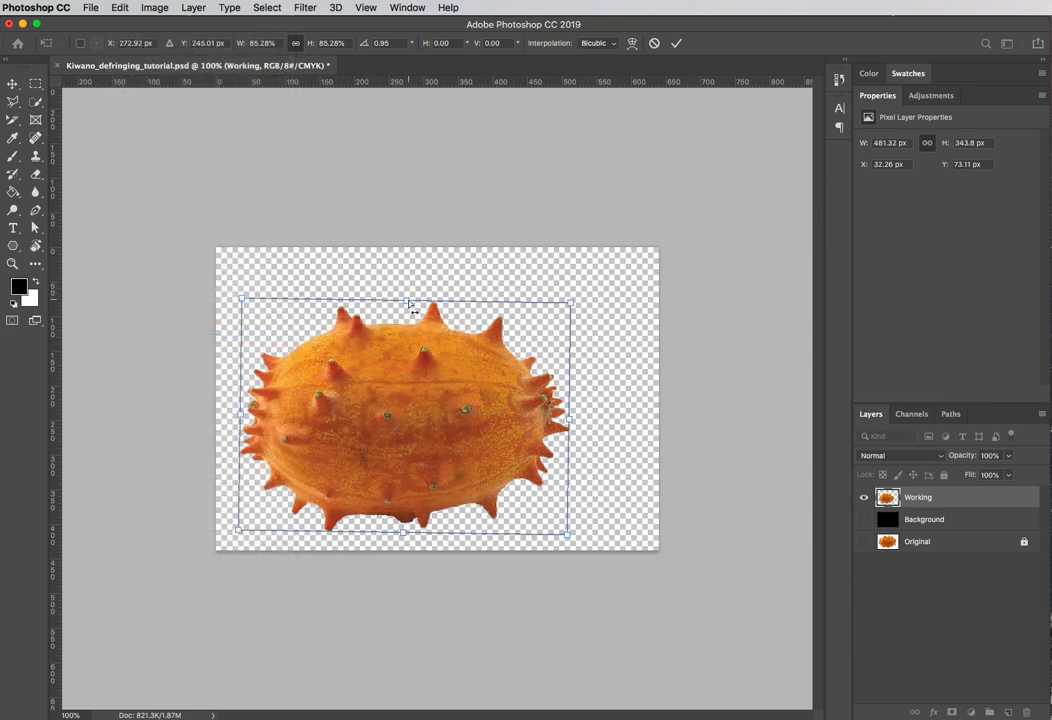
pyautogui.moveTo(407, 301)
pyautogui.mouseDown()
pyautogui.moveTo(453, 300)
pyautogui.moveTo(378, 301)
pyautogui.moveTo(521, 306)
pyautogui.moveTo(418, 304)
pyautogui.moveTo(384, 316)
pyautogui.moveTo(407, 303)
pyautogui.mouseUp()
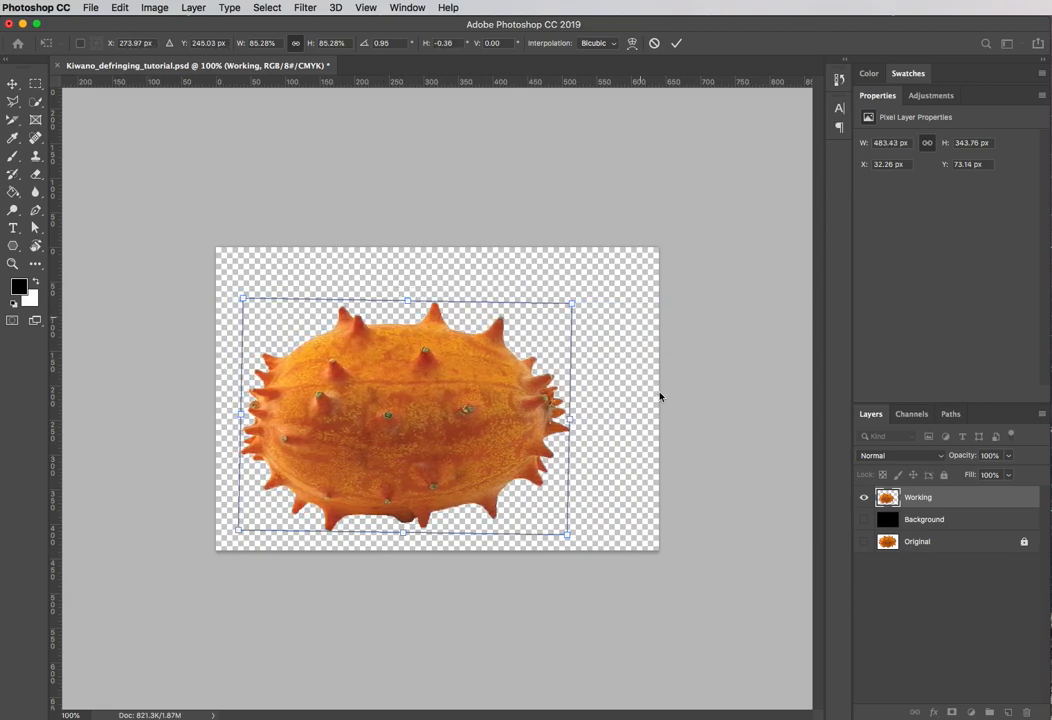
pyautogui.moveTo(568, 418)
pyautogui.mouseDown()
pyautogui.moveTo(571, 371)
pyautogui.moveTo(568, 478)
pyautogui.moveTo(568, 387)
pyautogui.moveTo(573, 429)
pyautogui.moveTo(575, 416)
pyautogui.mouseUp()
pyautogui.moveTo(575, 415); pyautogui.dragTo(576, 414)
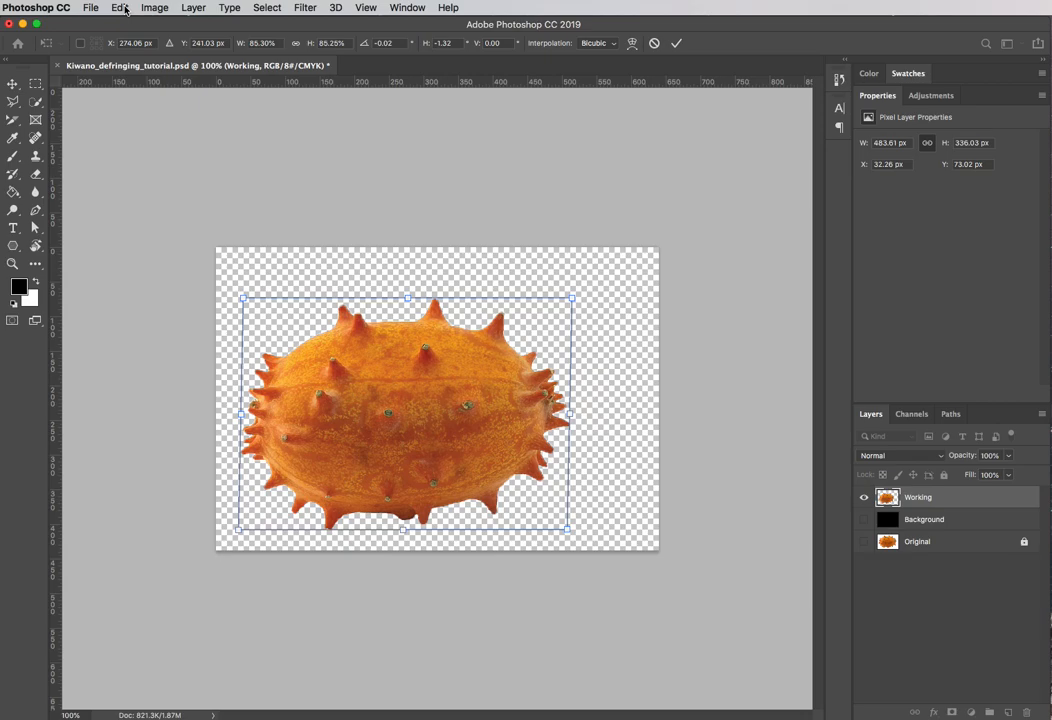
# Step: Try the Rotate 180° transform on the fruit, and undo it
pyautogui.click(126, 9)
pyautogui.moveTo(146, 334)
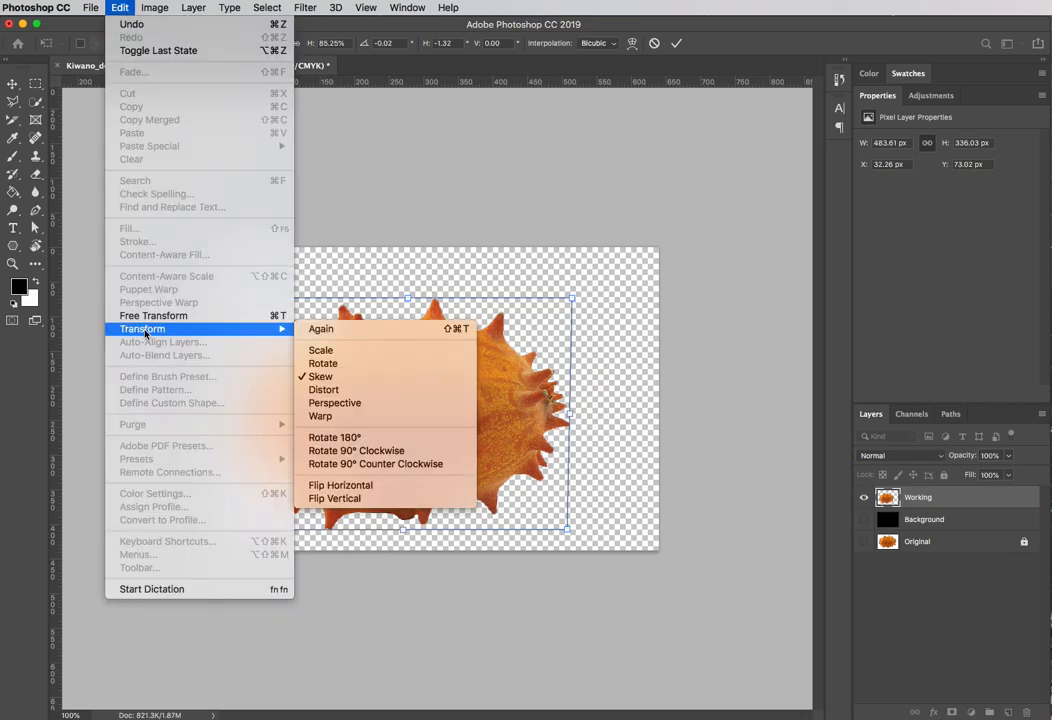
pyautogui.click(366, 441)
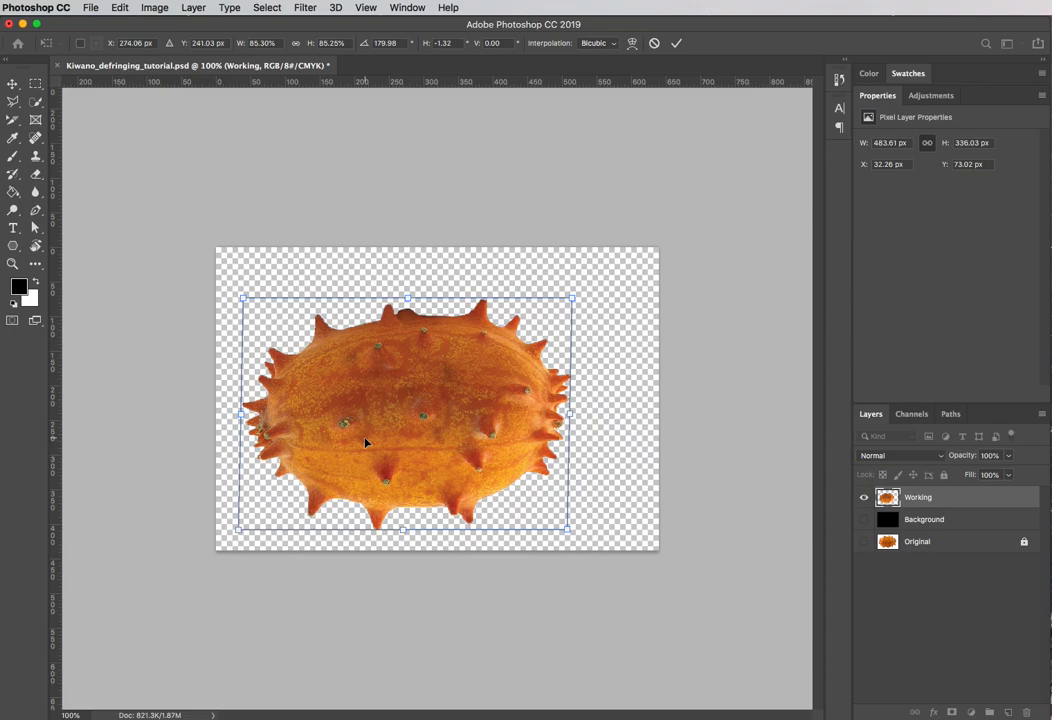
pyautogui.press('super+z')
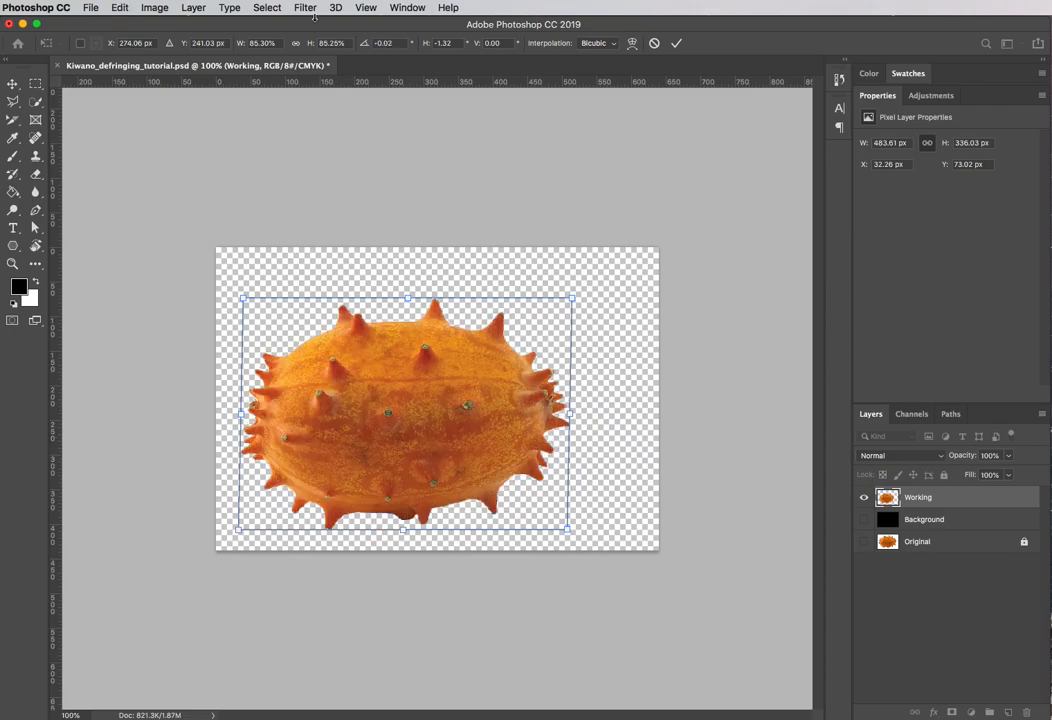
# Step: Try exact rotation angles of 180° and 90° on the fruit, finishing with the angle set to 0°
pyautogui.click(376, 43)
pyautogui.write('180')
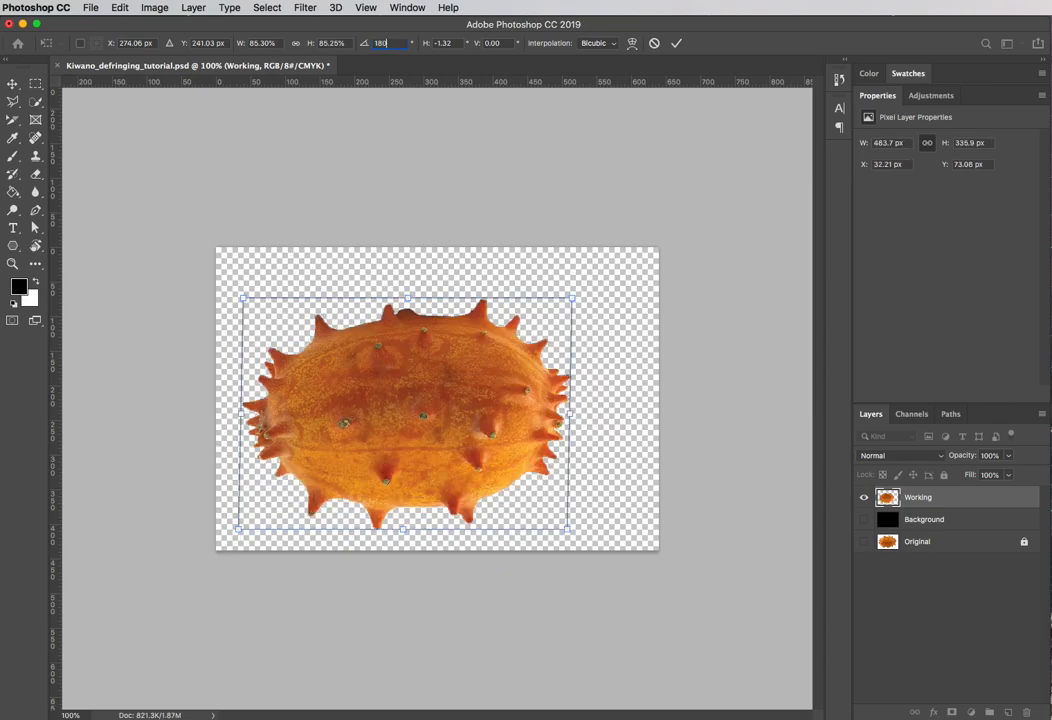
pyautogui.press('BackSpace')
pyautogui.press('BackSpace')
pyautogui.press('BackSpace')
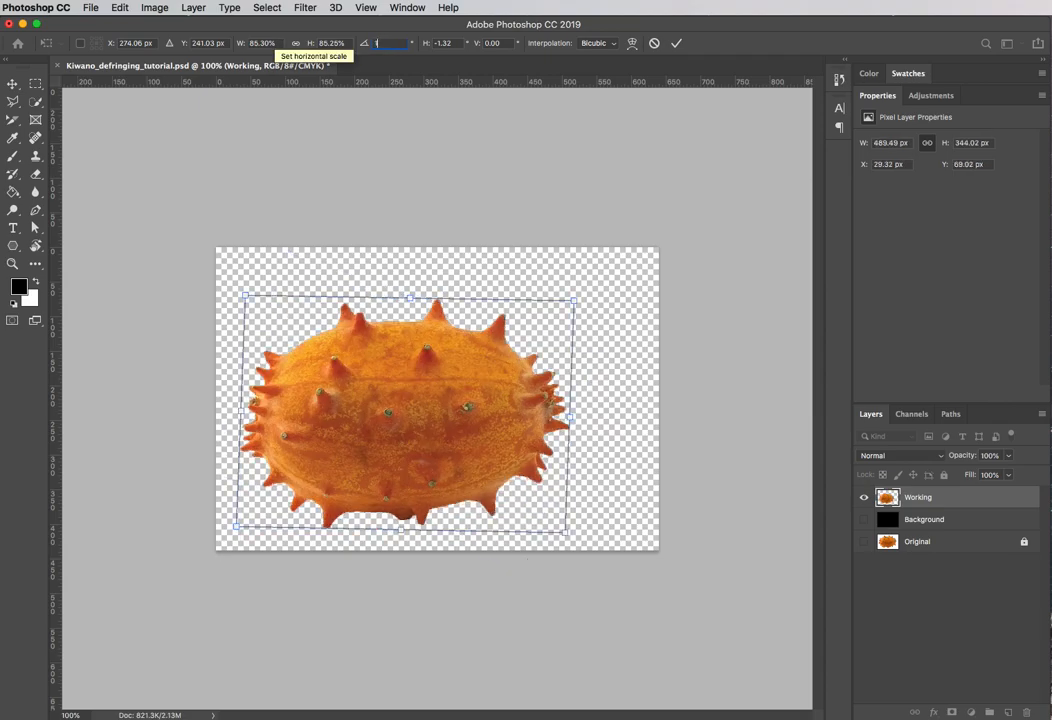
pyautogui.write('90')
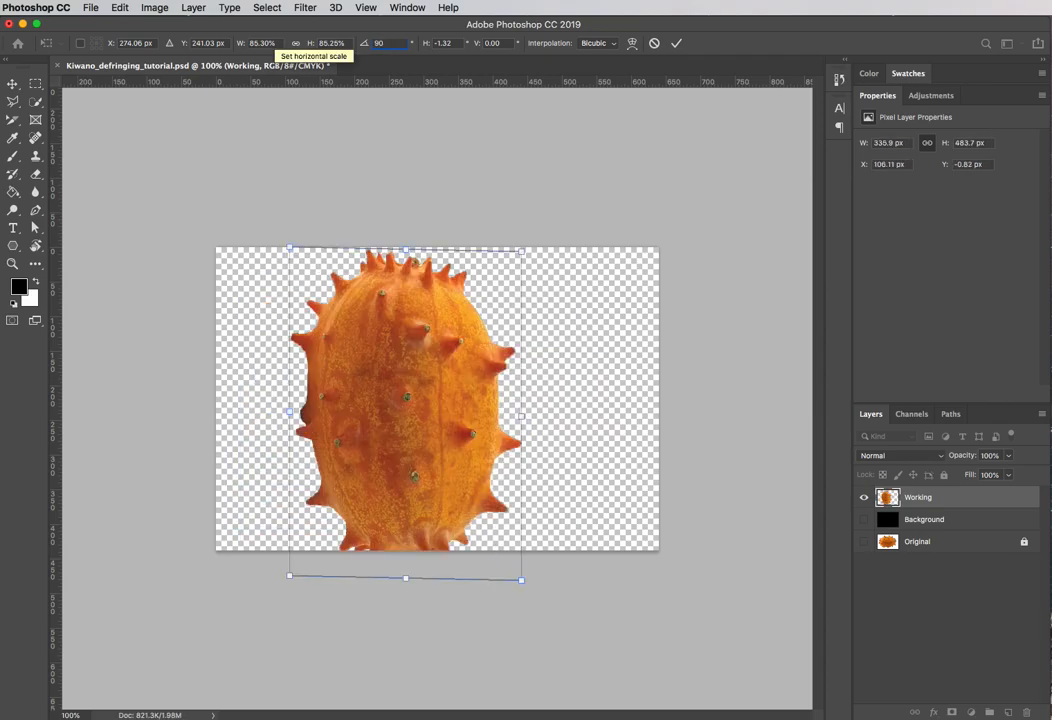
pyautogui.press('BackSpace')
pyautogui.press('BackSpace')
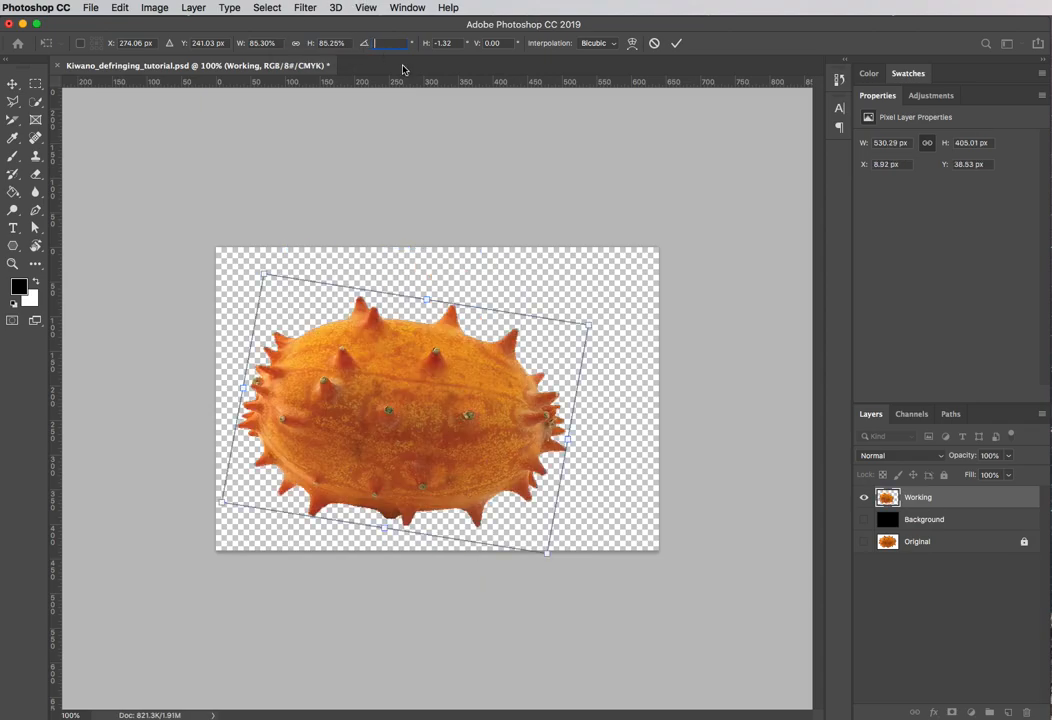
pyautogui.write('0')
pyautogui.press('Return')
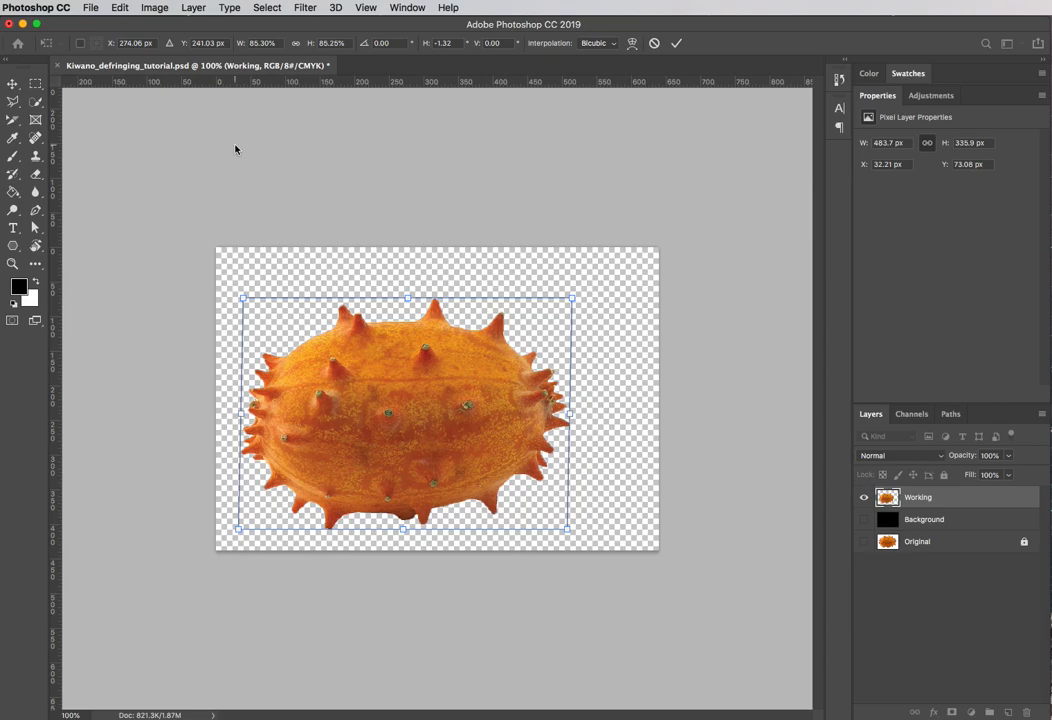
# Step: Flip the fruit vertically and commit the transform of the Working layer
pyautogui.click(120, 8)
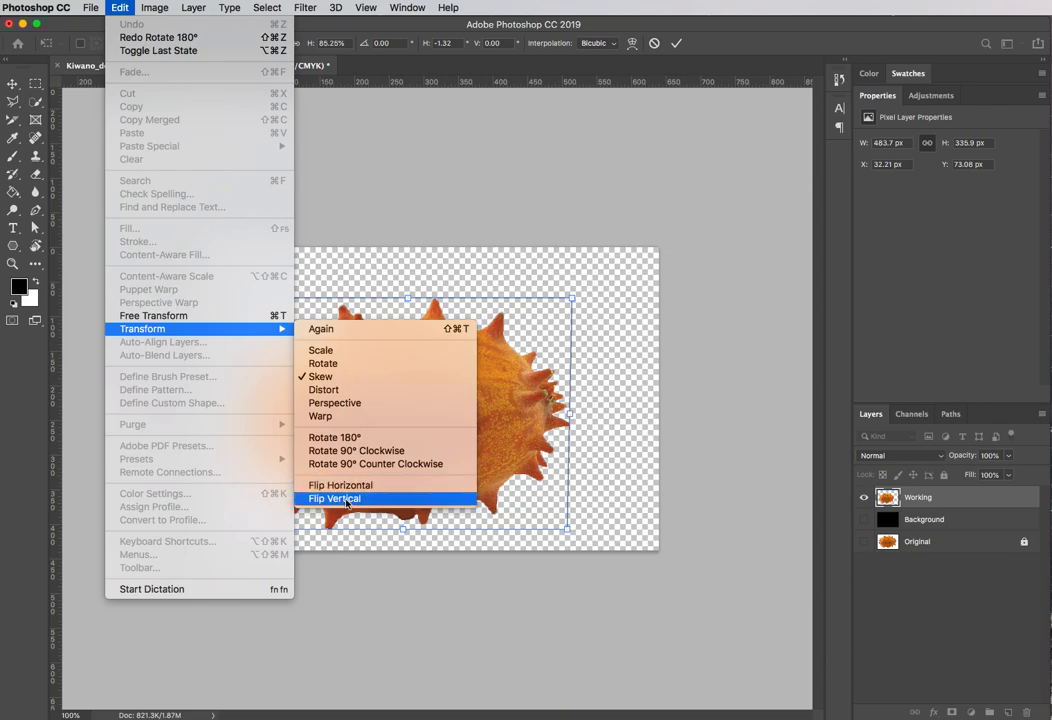
pyautogui.click(346, 499)
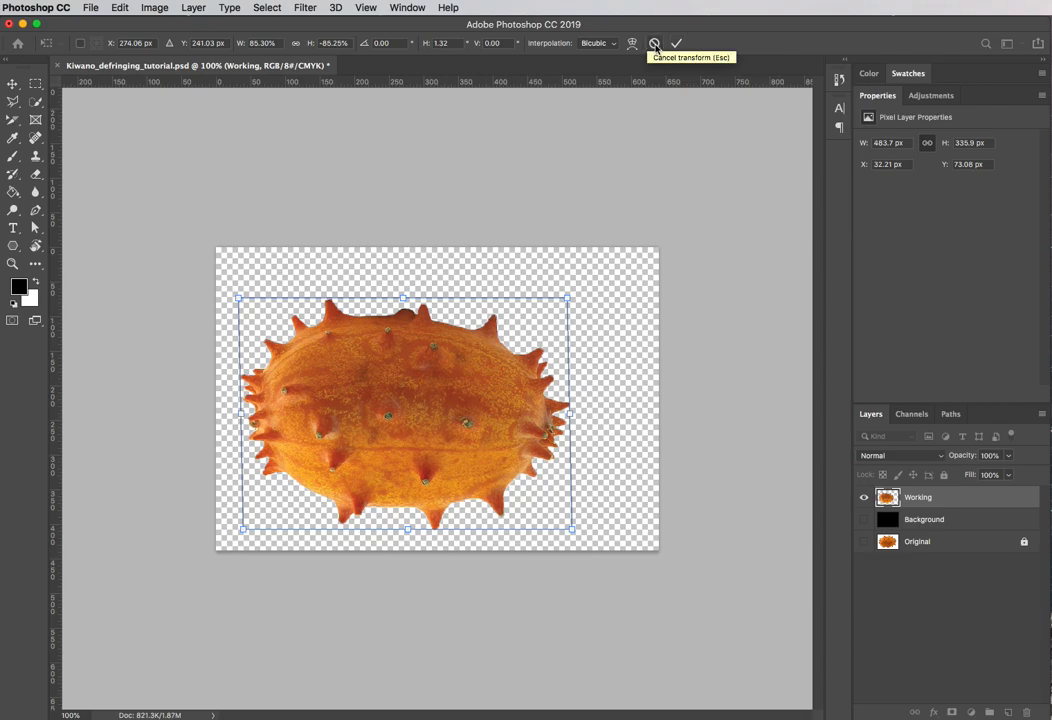
pyautogui.click(677, 45)
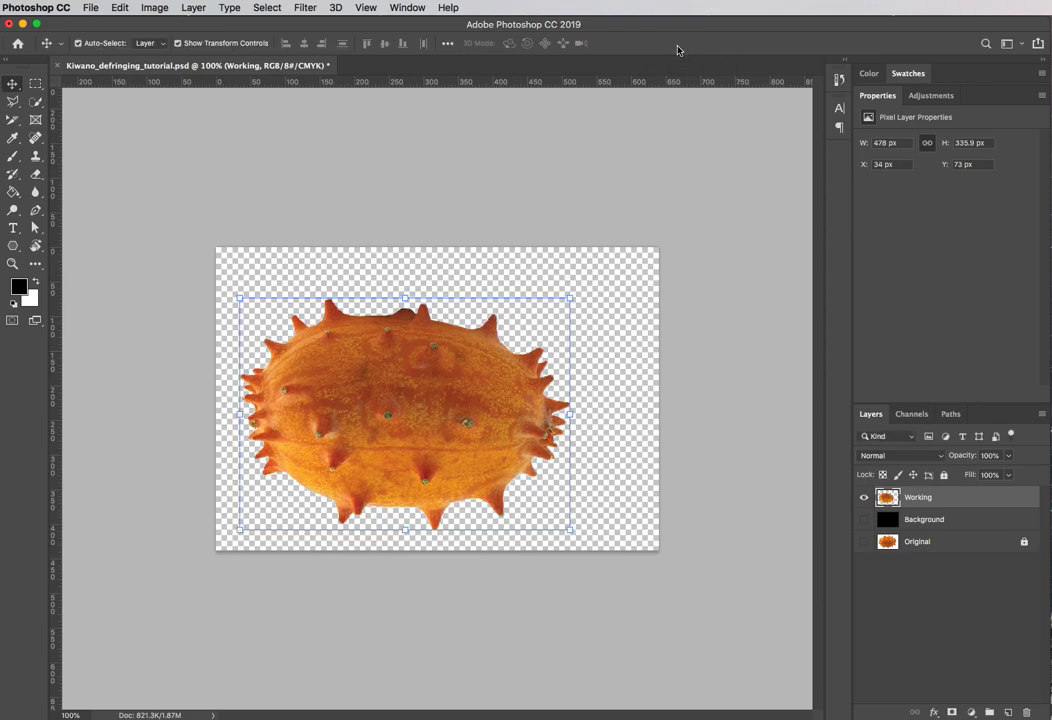